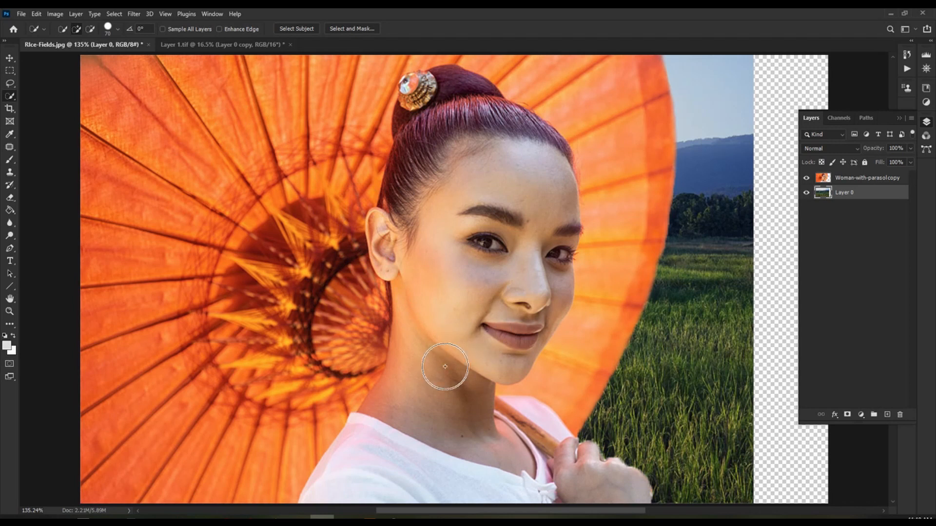
# Step: Move the rice-field background right to cover the transparent strip, and move the woman layer left to reveal more landscape
pyautogui.press('v')
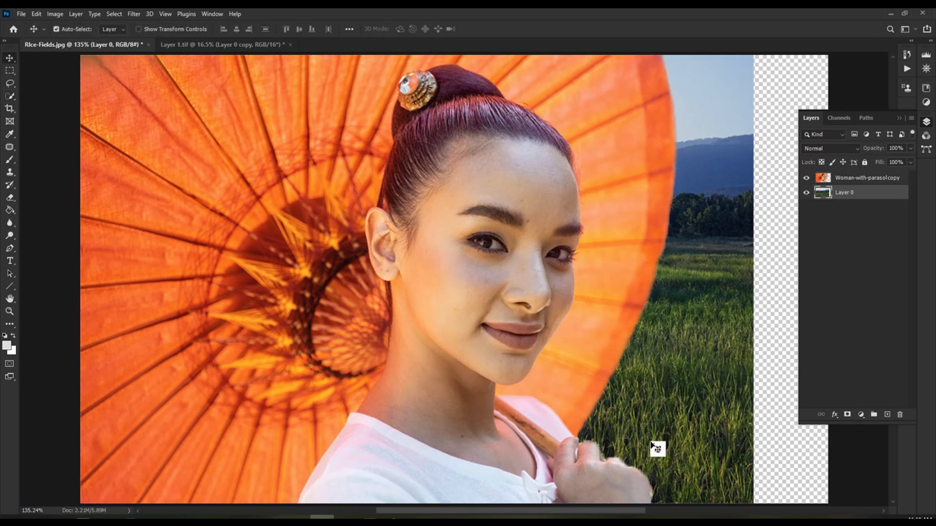
pyautogui.moveTo(658, 446); pyautogui.dragTo(726, 448)
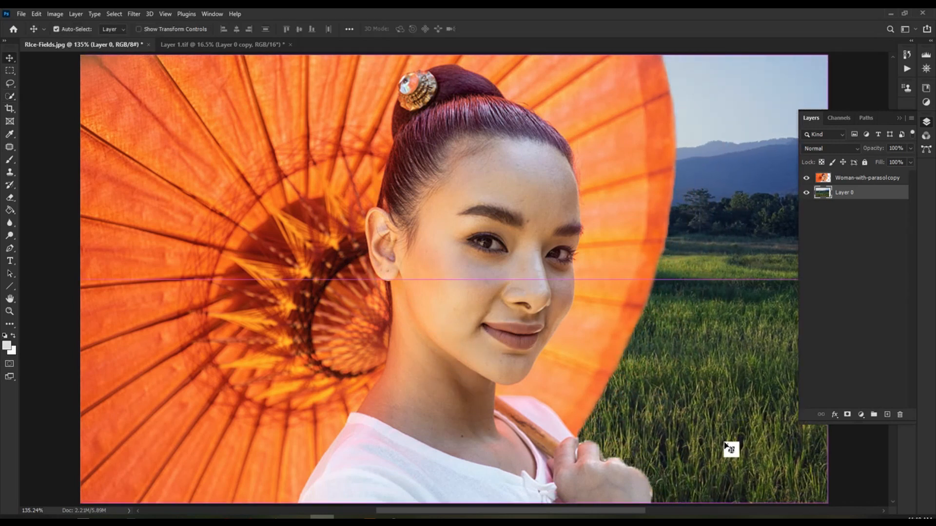
pyautogui.click(854, 178)
pyautogui.moveTo(553, 307); pyautogui.dragTo(480, 310)
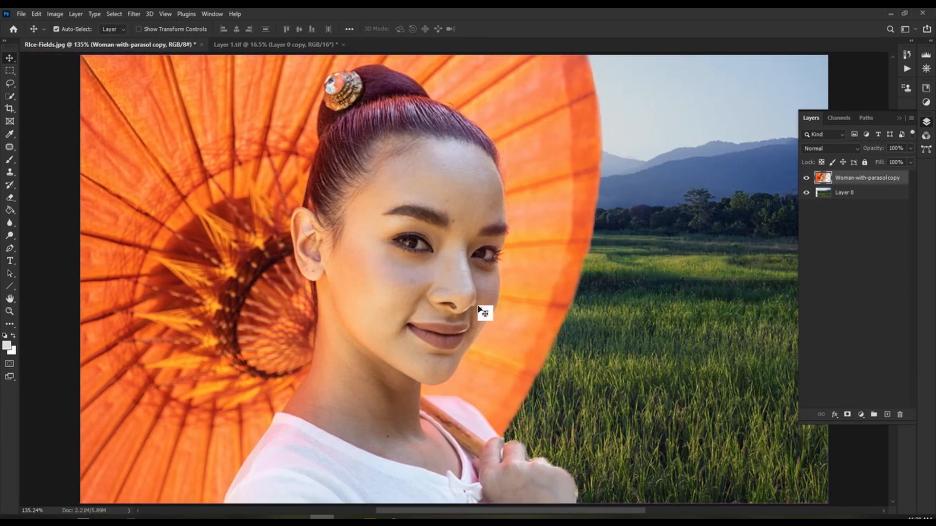
# Step: Add a Black & White adjustment layer with default settings above the woman layer
pyautogui.press('ctrl')
pyautogui.click(861, 414)
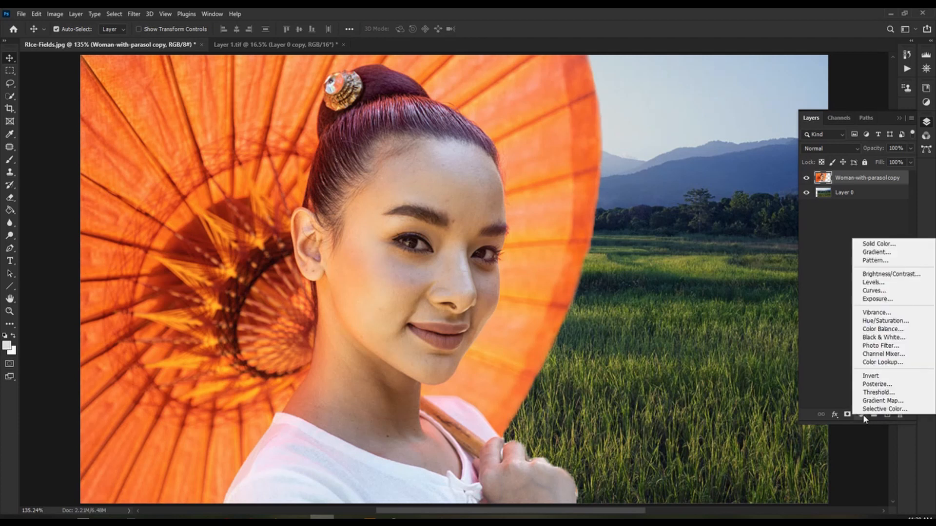
pyautogui.click(882, 337)
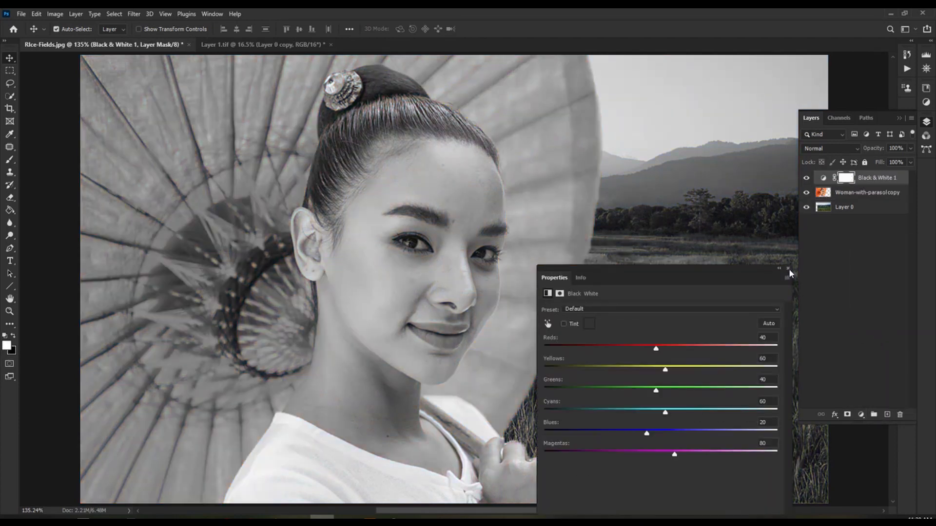
pyautogui.click(789, 268)
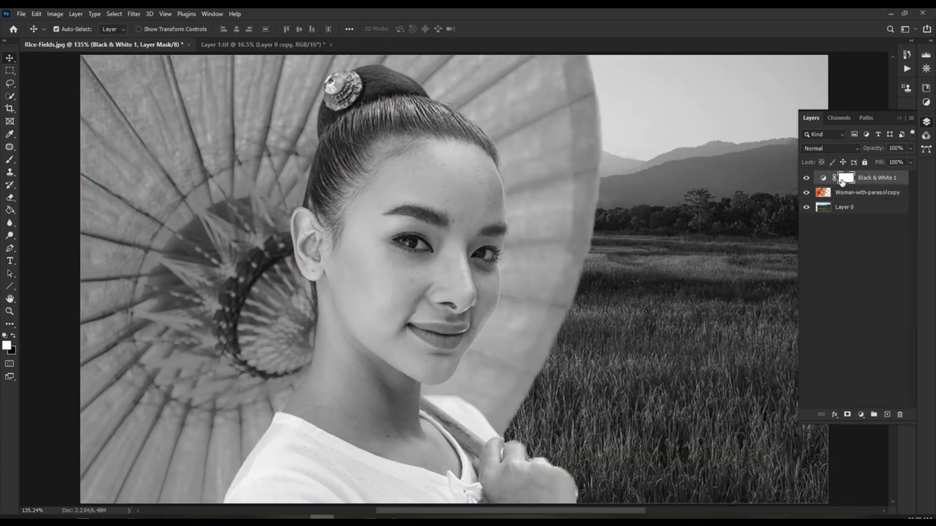
# Step: Rename the Black & White adjustment layer as Luminosity and delete its layer mask
pyautogui.doubleClick(872, 181)
pyautogui.write('Luminosity')
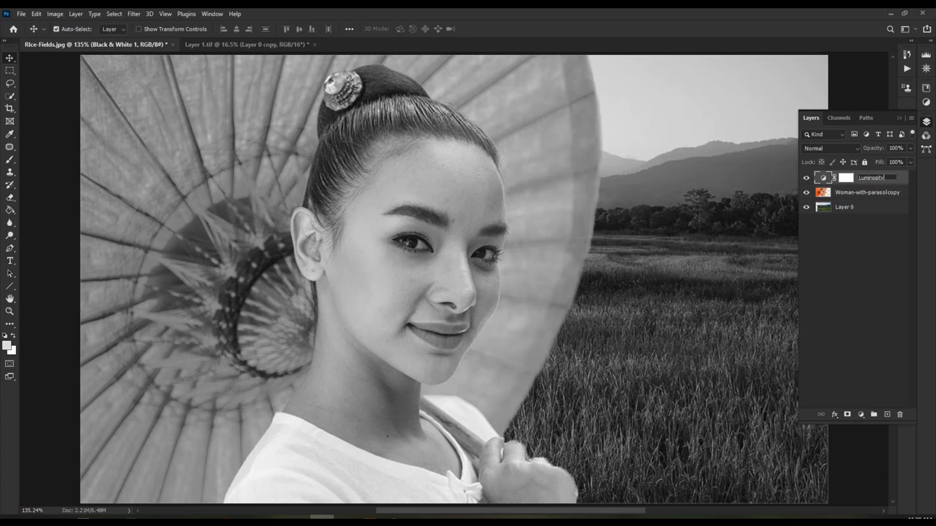
pyautogui.press('Return')
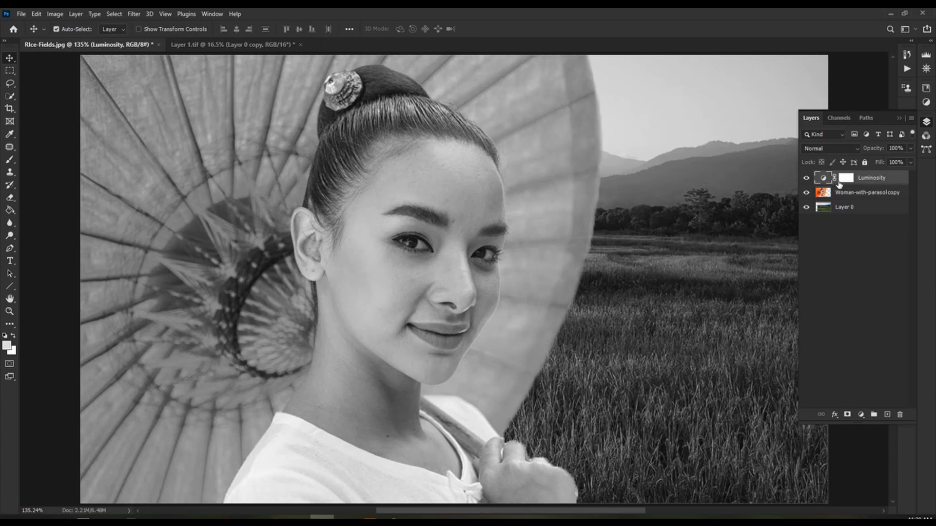
pyautogui.moveTo(846, 180); pyautogui.dragTo(900, 415)
# Step: Add a Curves adjustment layer and preview tonal clipping with the black point at input 22 and the white point at 215
pyautogui.click(861, 415)
pyautogui.click(873, 291)
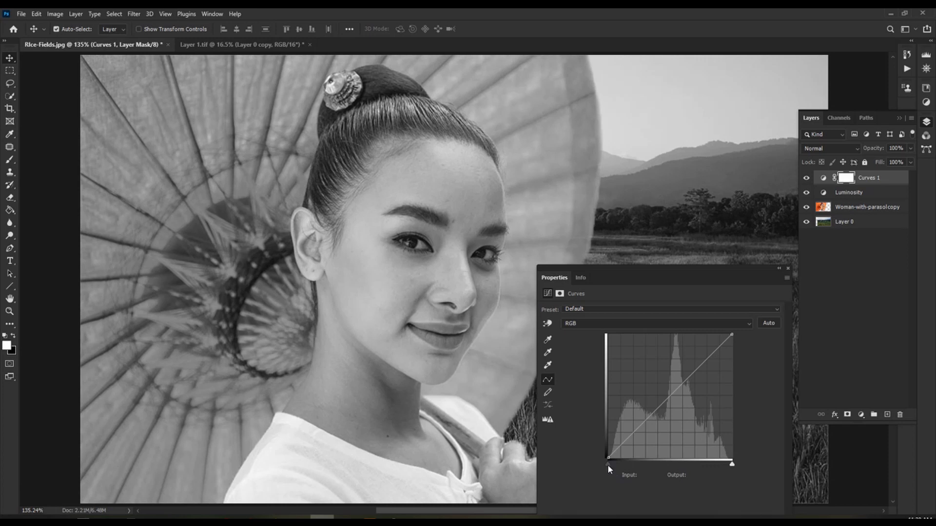
pyautogui.moveTo(607, 464); pyautogui.dragTo(616, 466)
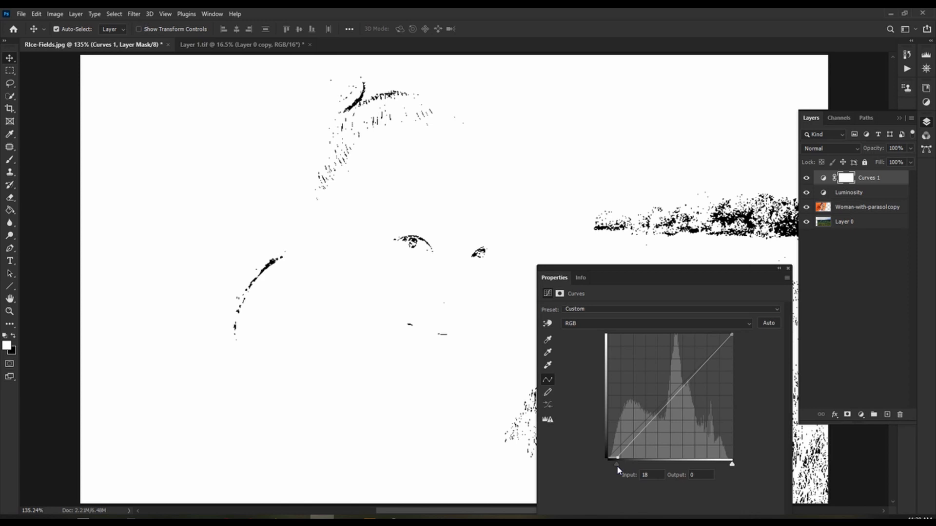
pyautogui.moveTo(616, 466); pyautogui.dragTo(618, 464)
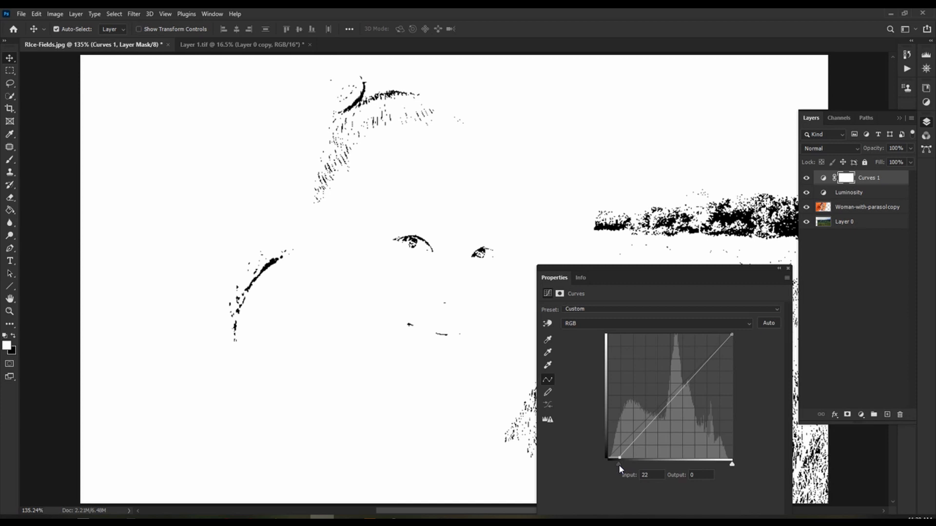
pyautogui.moveTo(619, 464); pyautogui.dragTo(618, 464)
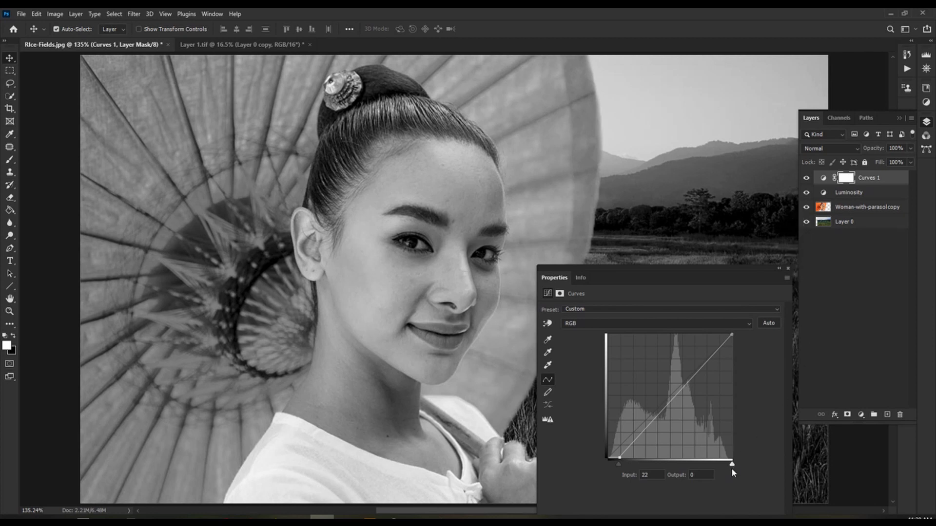
pyautogui.moveTo(732, 471); pyautogui.dragTo(722, 473)
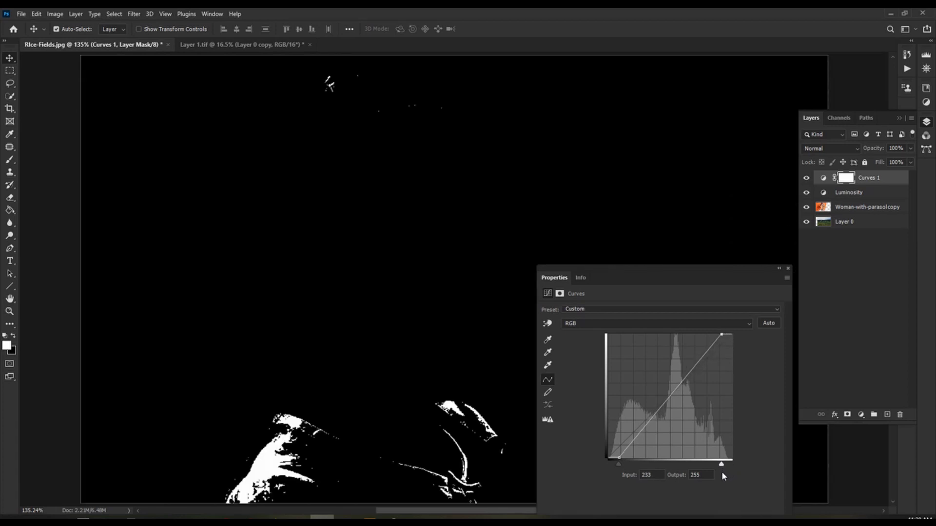
pyautogui.moveTo(721, 472); pyautogui.dragTo(712, 472)
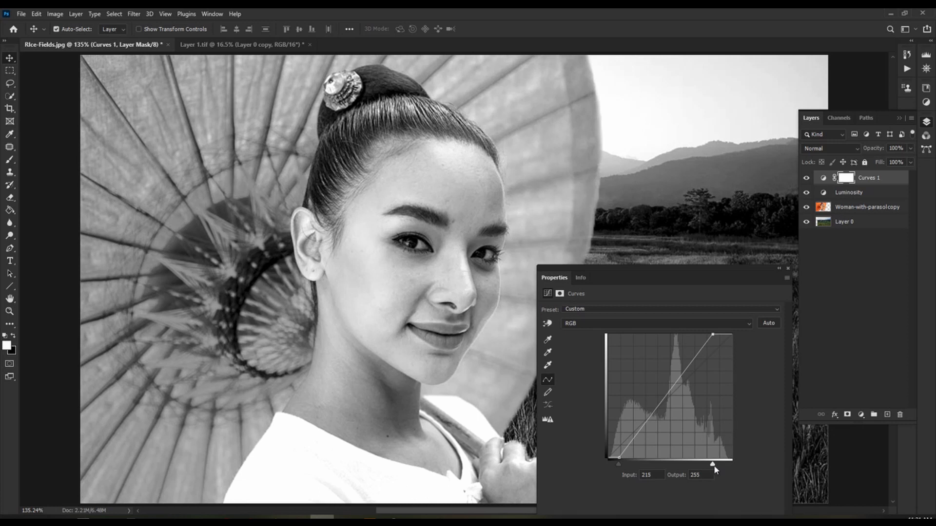
# Step: Reset the curve's endpoints to inputs 0 and 255, and move the Curves layer below Luminosity
pyautogui.moveTo(713, 464); pyautogui.dragTo(732, 464)
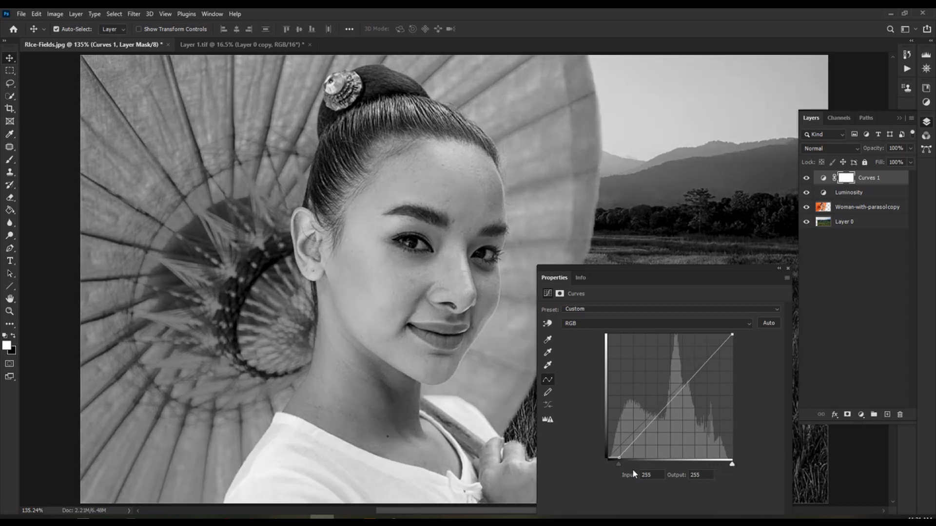
pyautogui.moveTo(619, 464); pyautogui.dragTo(600, 464)
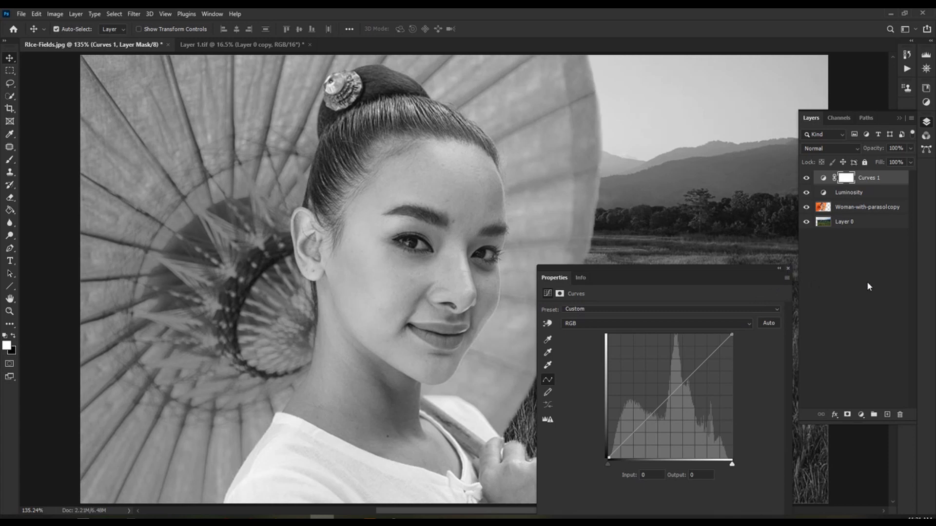
pyautogui.moveTo(881, 181); pyautogui.dragTo(886, 200)
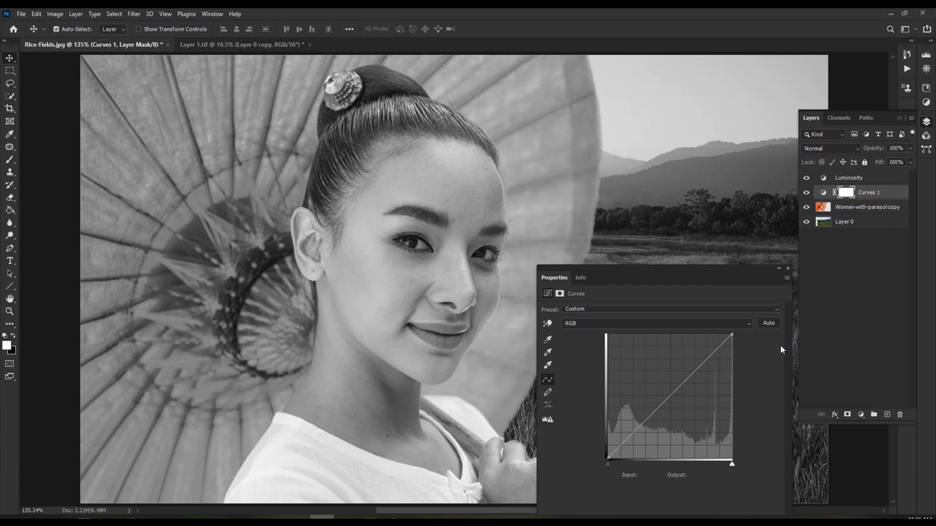
pyautogui.click(787, 268)
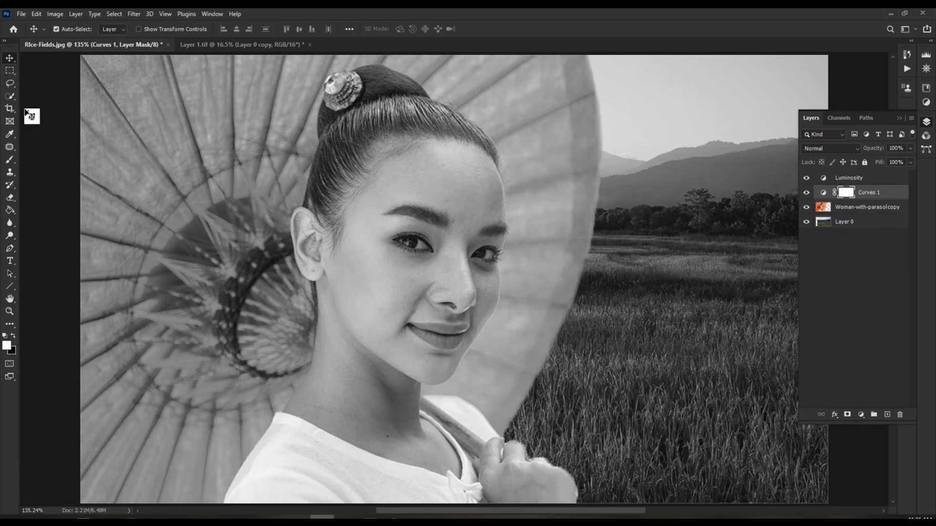
# Step: Sample a highlight of the woman image with the Eyedropper and check its brightness in the Color Picker
pyautogui.click(10, 134)
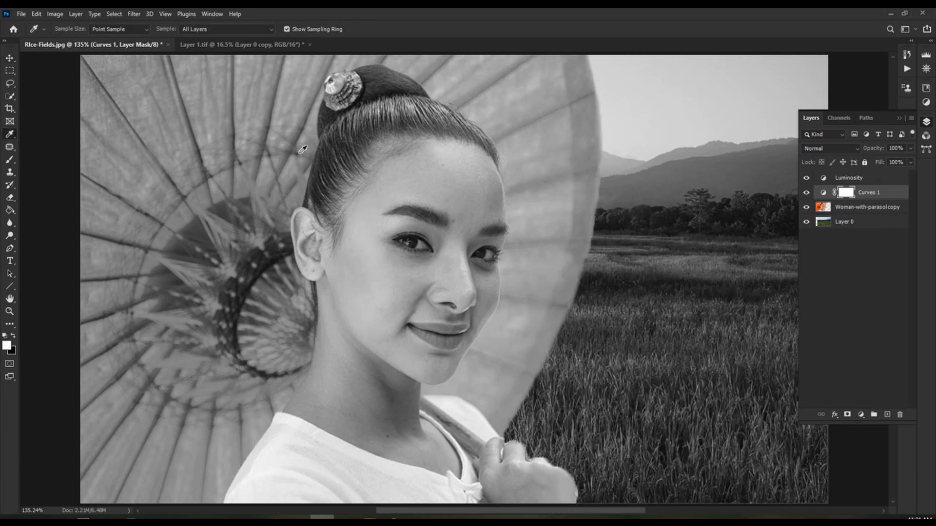
pyautogui.click(876, 209)
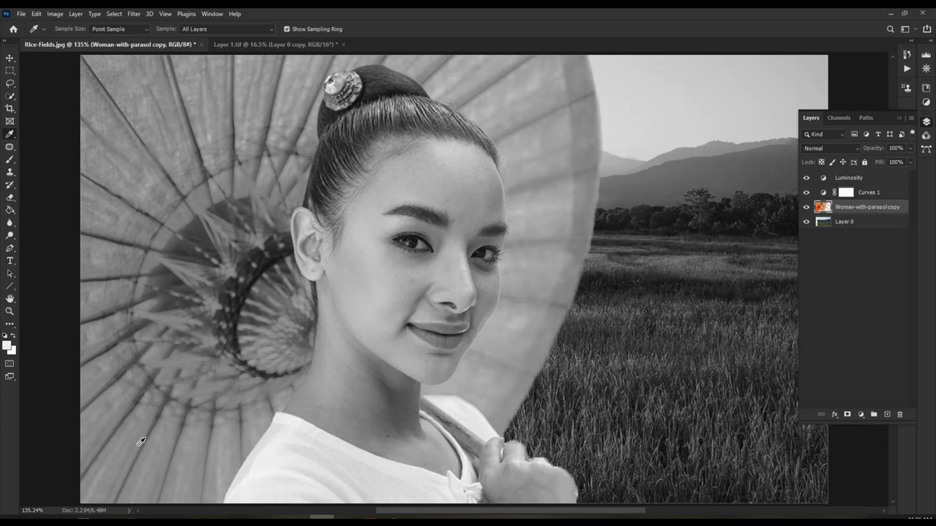
pyautogui.click(6, 346)
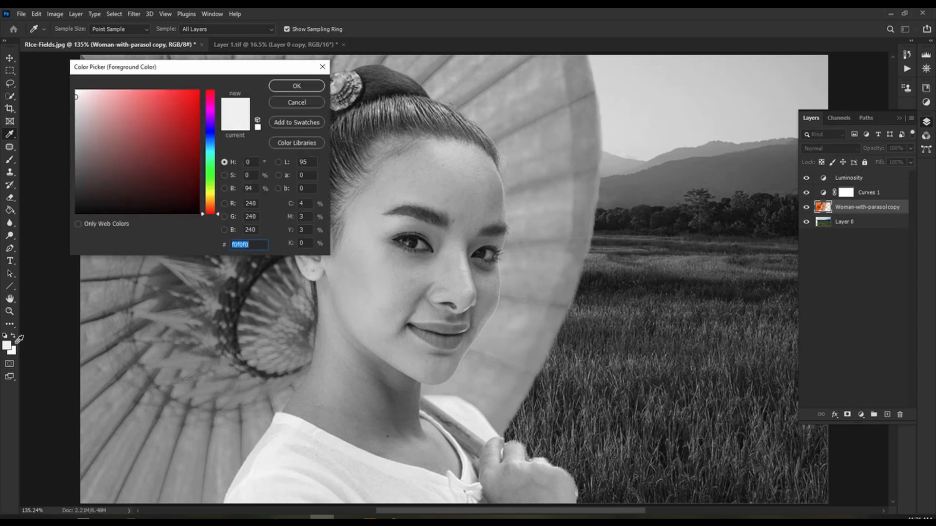
pyautogui.click(310, 87)
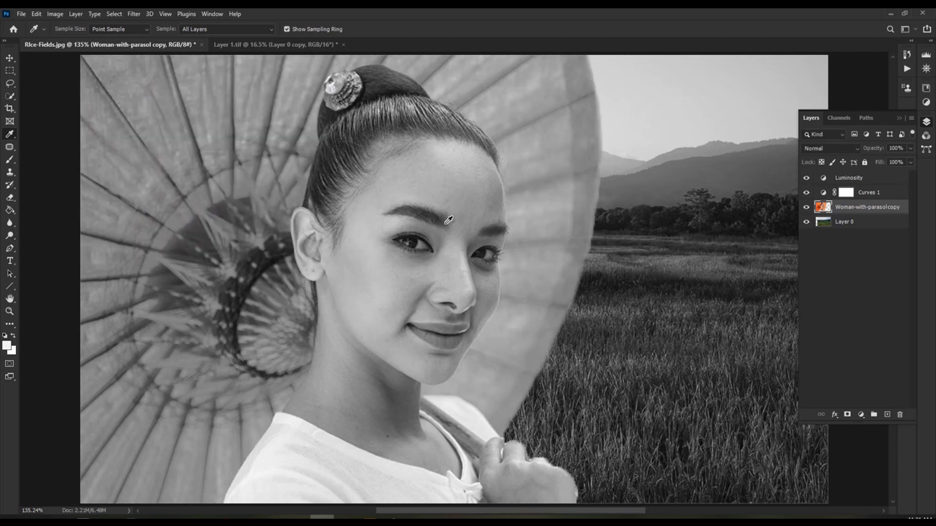
# Step: Sample the bright sky above the mountains on Layer 0 and check its brightness in the Color Picker
pyautogui.click(867, 222)
pyautogui.click(609, 145)
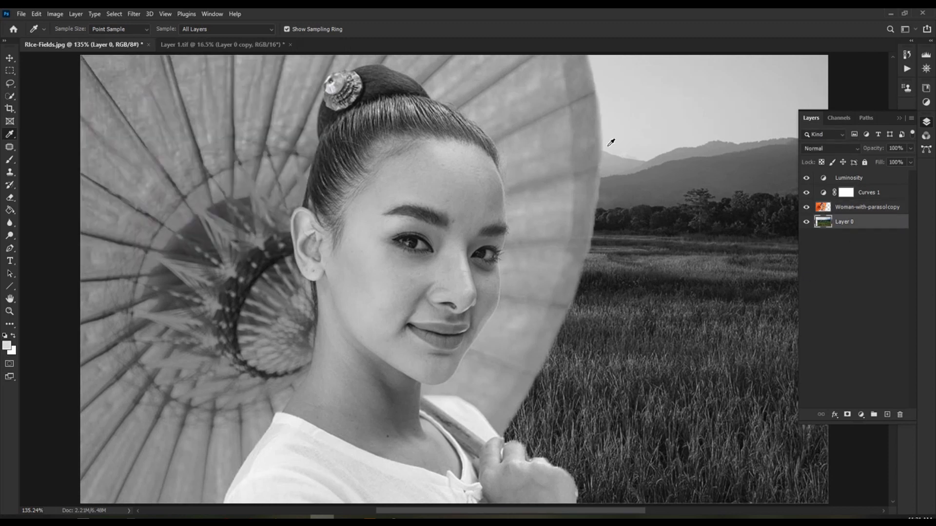
pyautogui.click(7, 346)
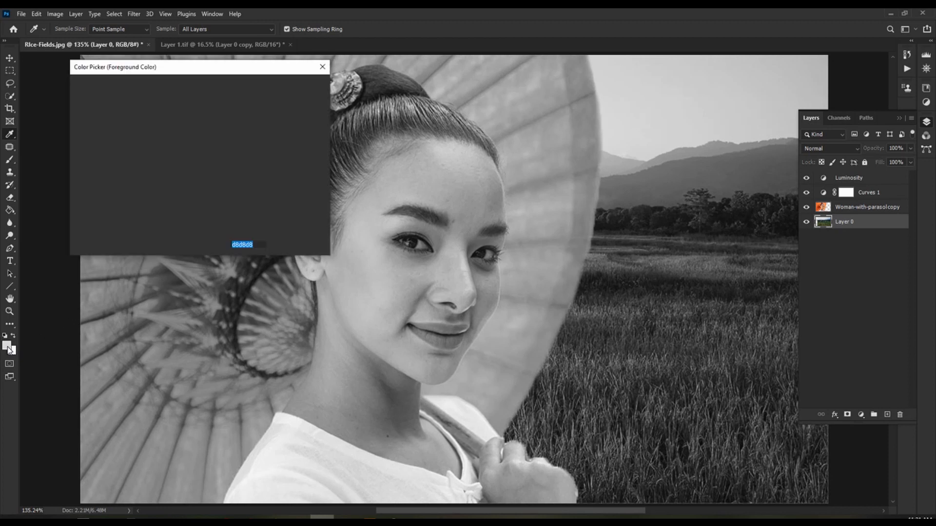
pyautogui.click(232, 190)
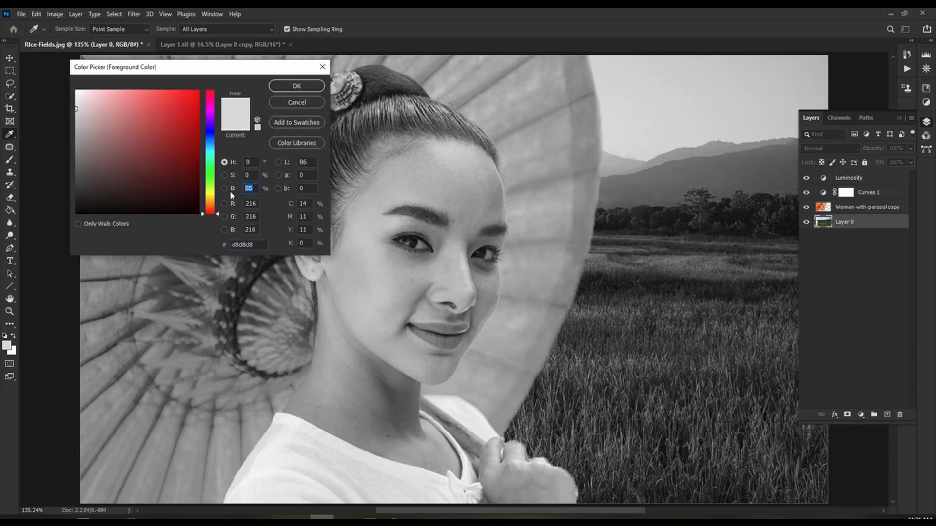
pyautogui.click(313, 89)
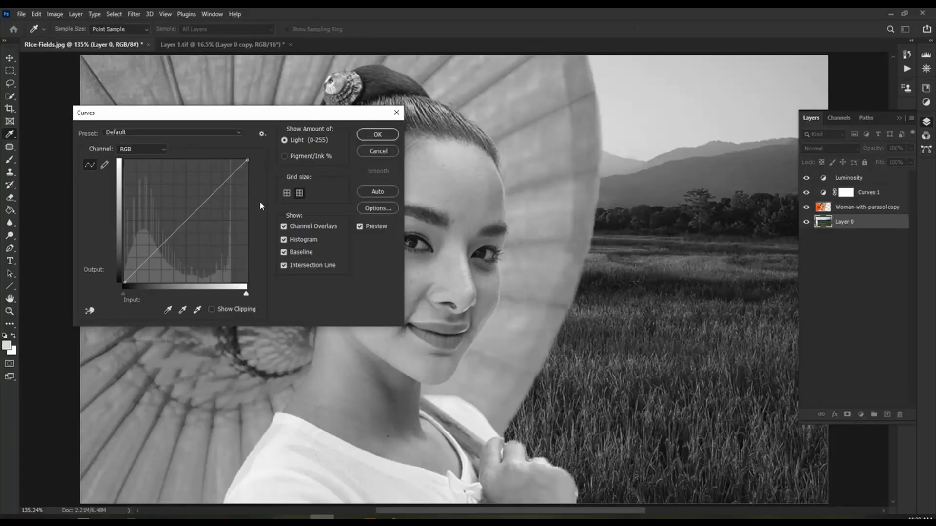
# Step: Brighten the highlights of Layer 0 by lowering the Curves white point, and check the sky's sampled brightness
pyautogui.moveTo(247, 294); pyautogui.dragTo(234, 295)
pyautogui.click(378, 151)
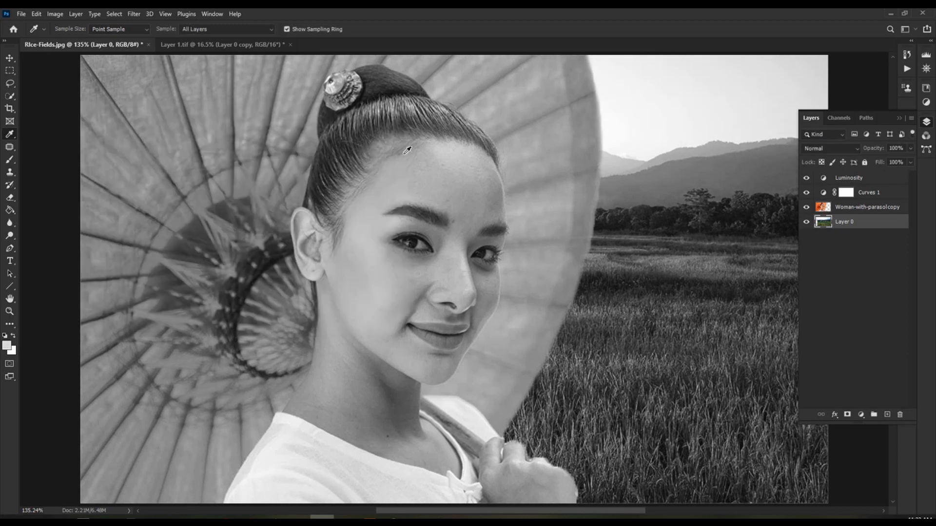
pyautogui.click(7, 345)
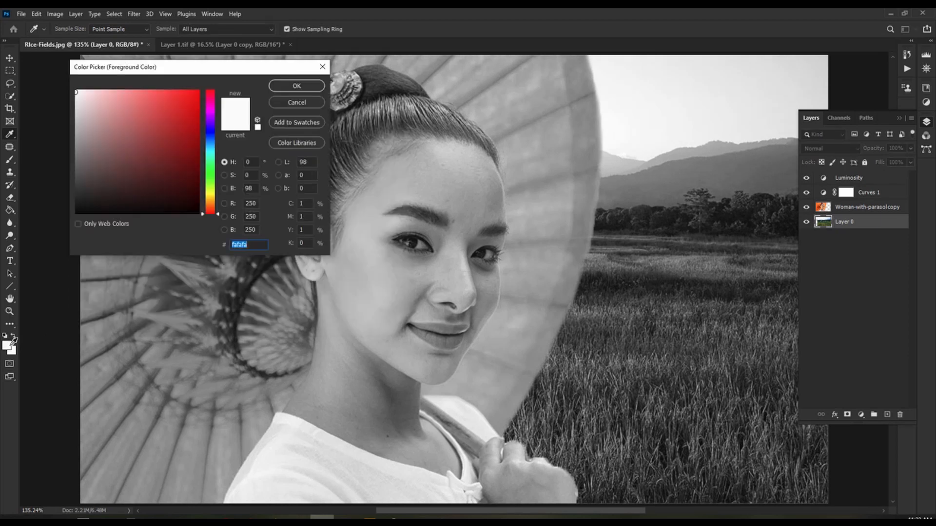
pyautogui.click(297, 86)
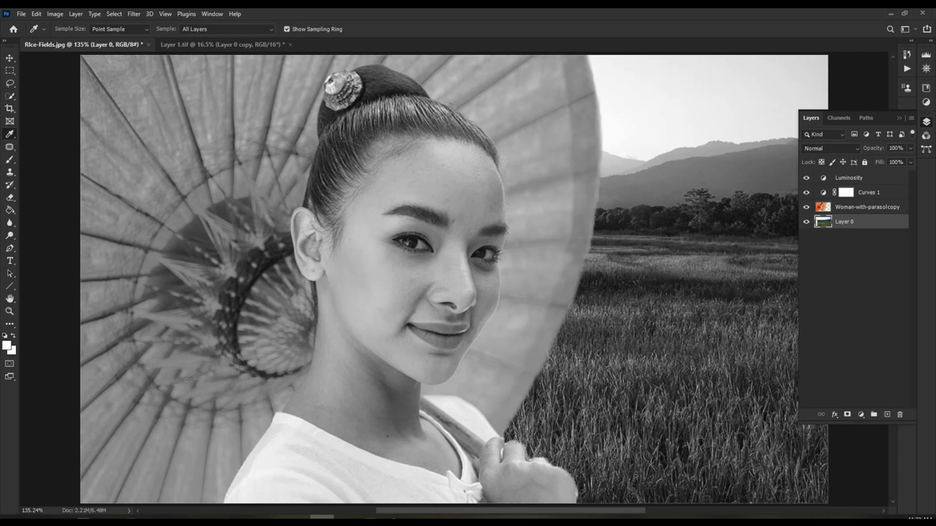
# Step: Delete the Curves adjustment layer together with its mask
pyautogui.click(884, 195)
pyautogui.click(899, 418)
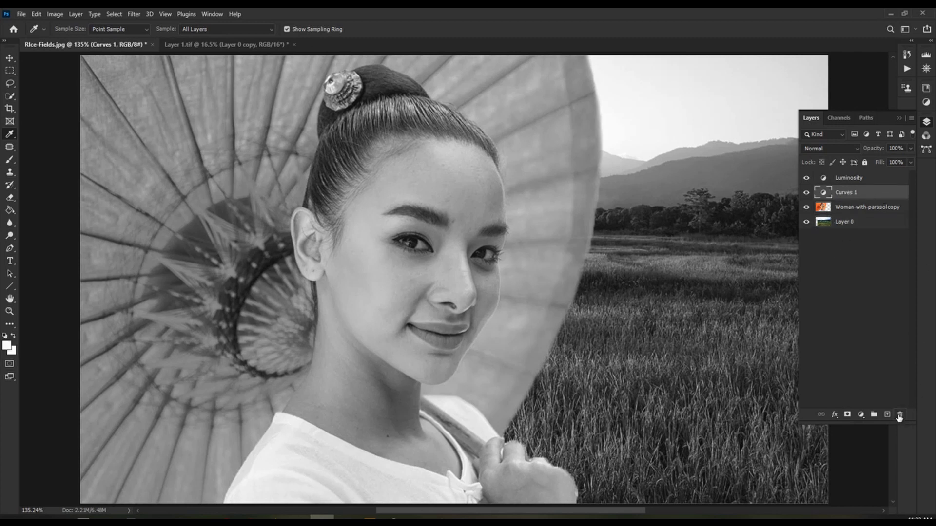
pyautogui.click(899, 417)
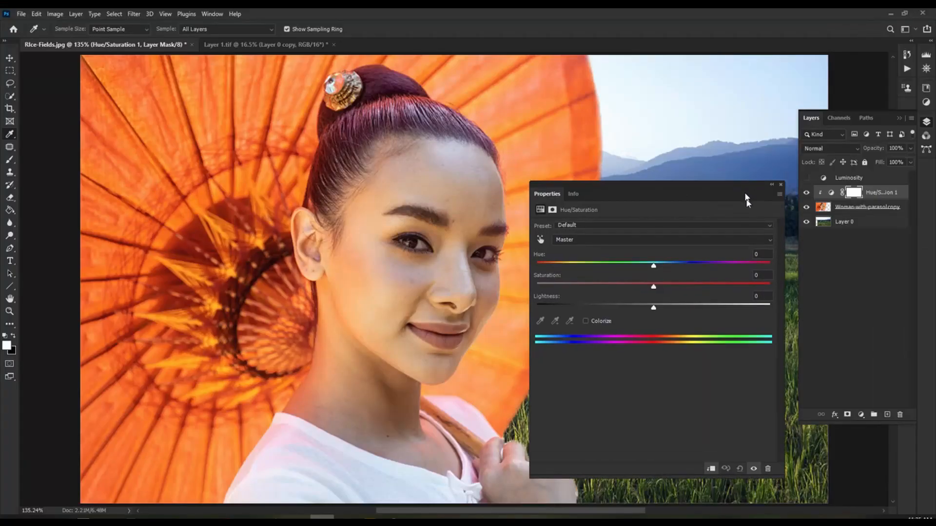
# Step: Set the Saturation to -12 in the Hue/Saturation adjustment clipped to the woman layer
pyautogui.moveTo(753, 187); pyautogui.dragTo(748, 350)
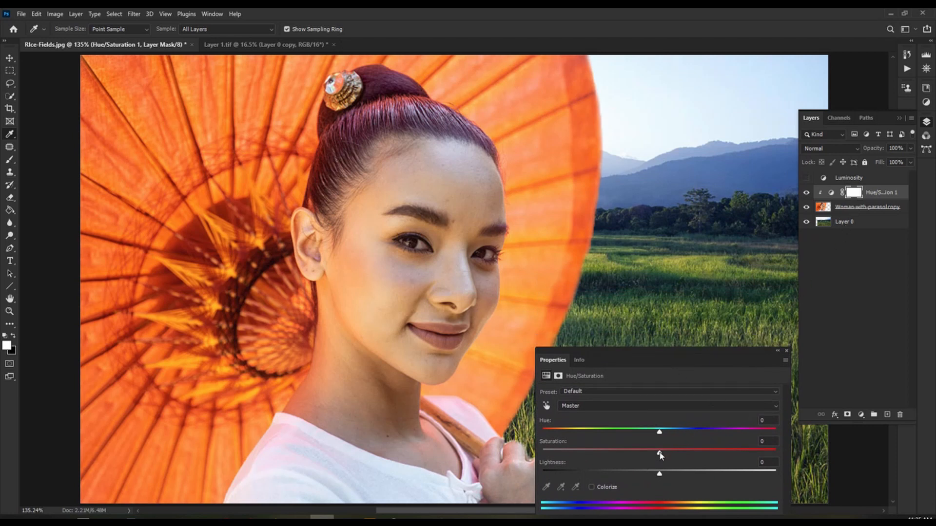
pyautogui.moveTo(659, 453); pyautogui.dragTo(645, 470)
pyautogui.moveTo(741, 360); pyautogui.dragTo(733, 293)
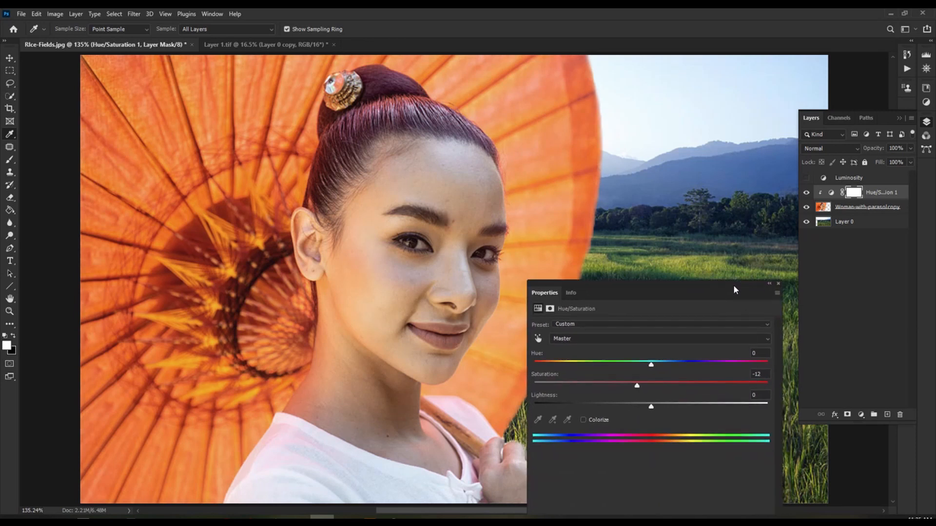
pyautogui.click(777, 284)
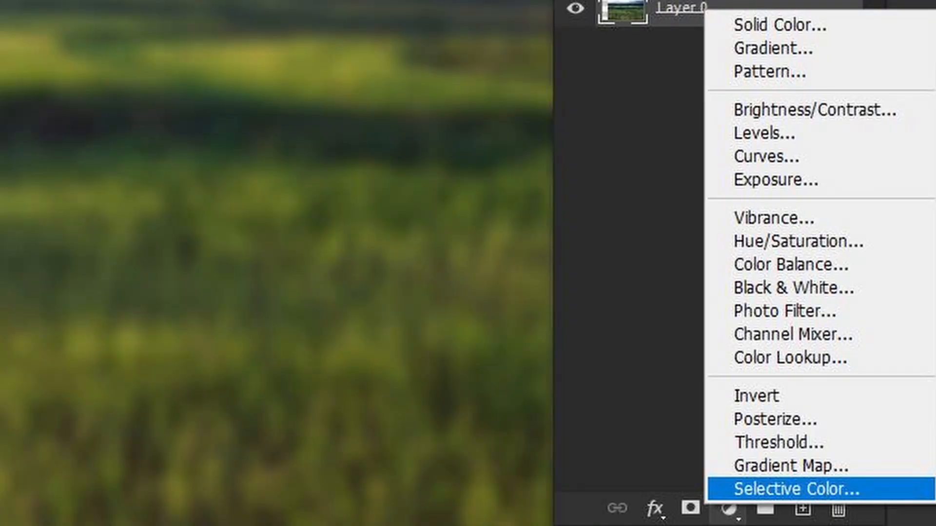
# Step: Add a Selective Color adjustment clipped to Layer 0 and try out different Cyan amounts for the Reds
pyautogui.click(797, 489)
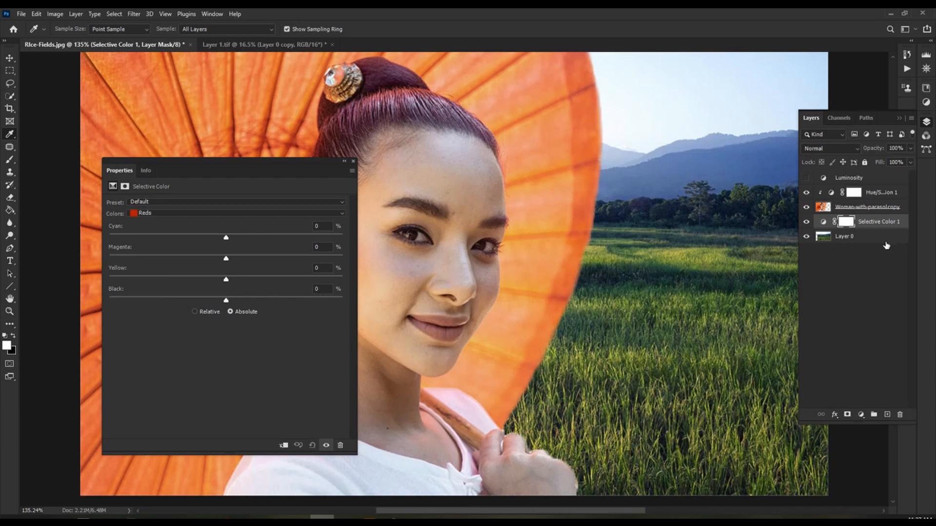
pyautogui.click(283, 445)
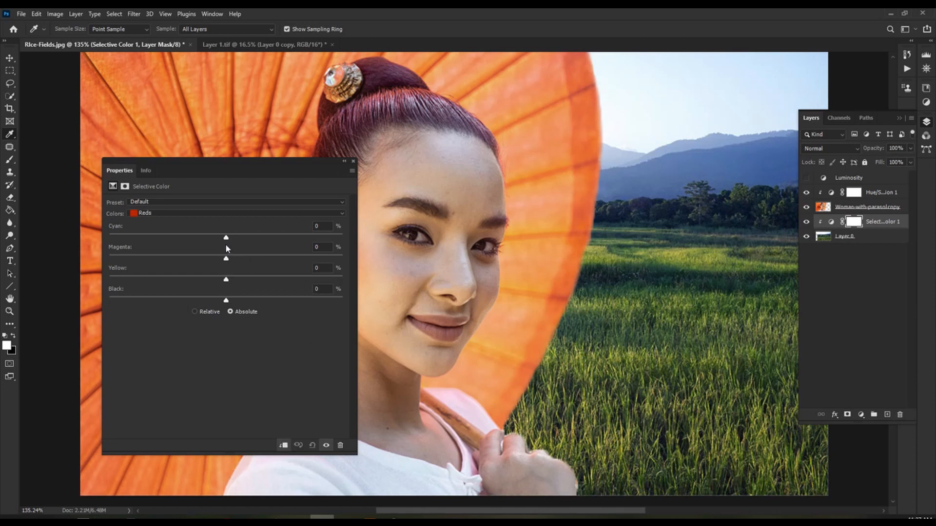
pyautogui.moveTo(226, 238); pyautogui.dragTo(245, 241)
pyautogui.moveTo(301, 246); pyautogui.dragTo(183, 243)
pyautogui.moveTo(108, 244); pyautogui.dragTo(231, 250)
# Step: Set Cyan to -6% for the Blacks in the background's Selective Color adjustment
pyautogui.click(168, 214)
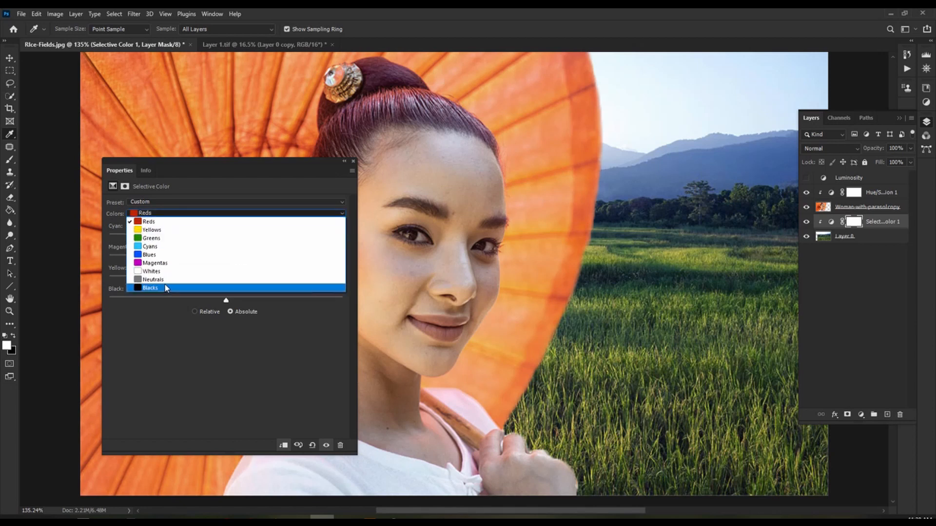
pyautogui.click(167, 288)
pyautogui.moveTo(224, 239)
pyautogui.mouseDown()
pyautogui.moveTo(268, 239)
pyautogui.moveTo(209, 246)
pyautogui.mouseUp()
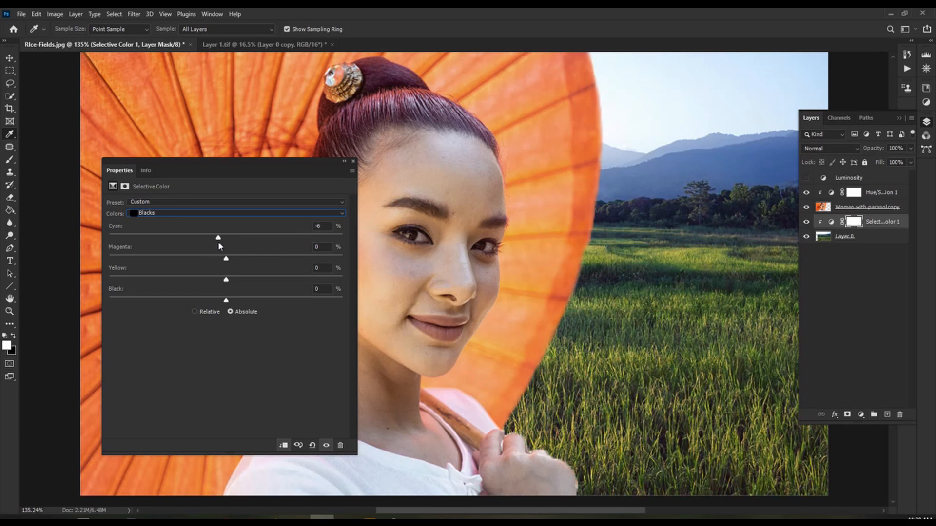
# Step: Set Cyan to -2% and Magenta to +2% for the Neutrals of the background, rechecking the Blacks in between
pyautogui.click(185, 213)
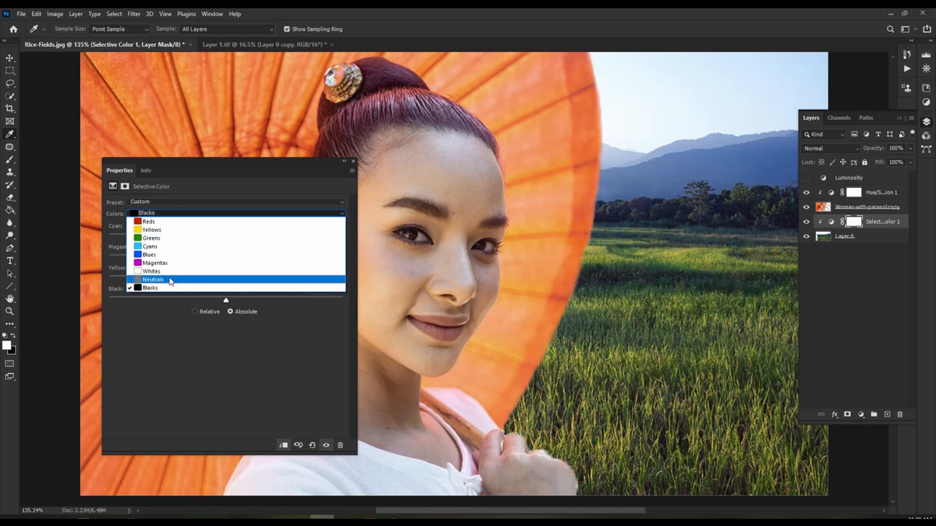
pyautogui.click(171, 280)
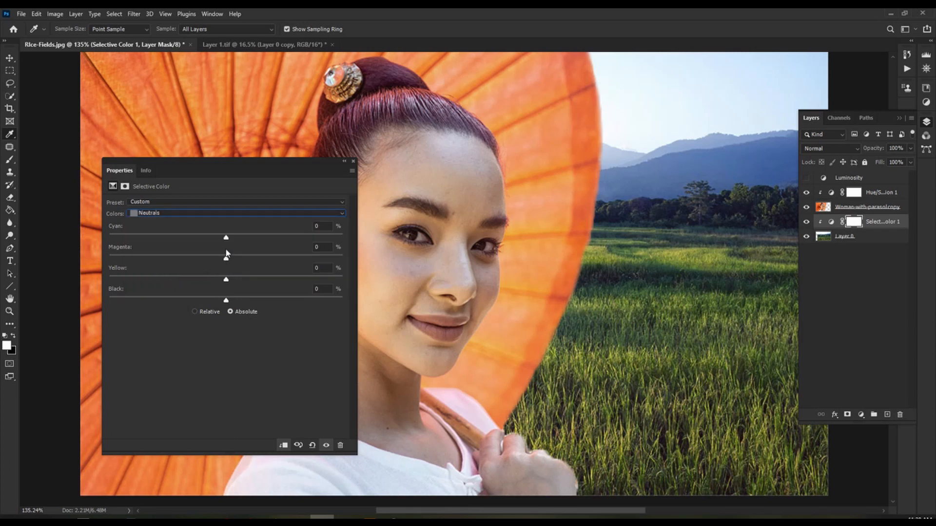
pyautogui.moveTo(226, 259)
pyautogui.mouseDown()
pyautogui.moveTo(217, 262)
pyautogui.moveTo(228, 268)
pyautogui.mouseUp()
pyautogui.click(209, 217)
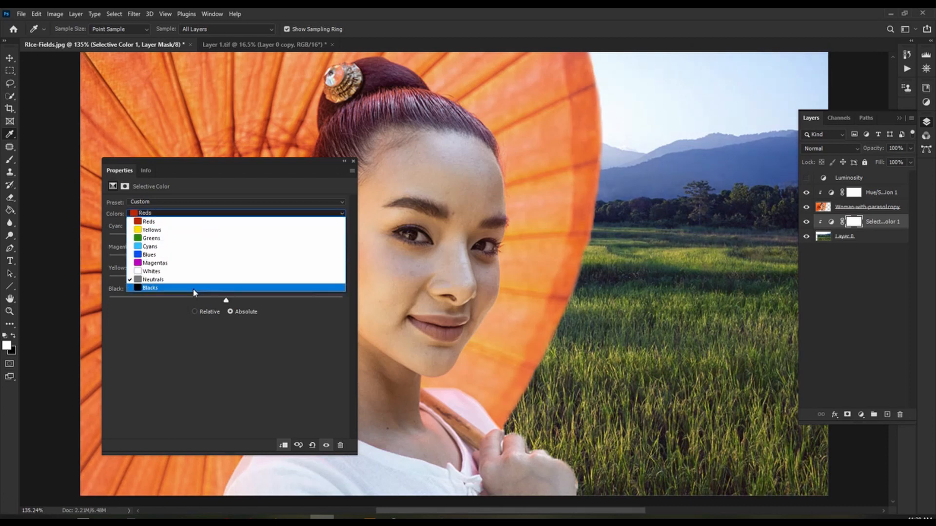
pyautogui.click(240, 285)
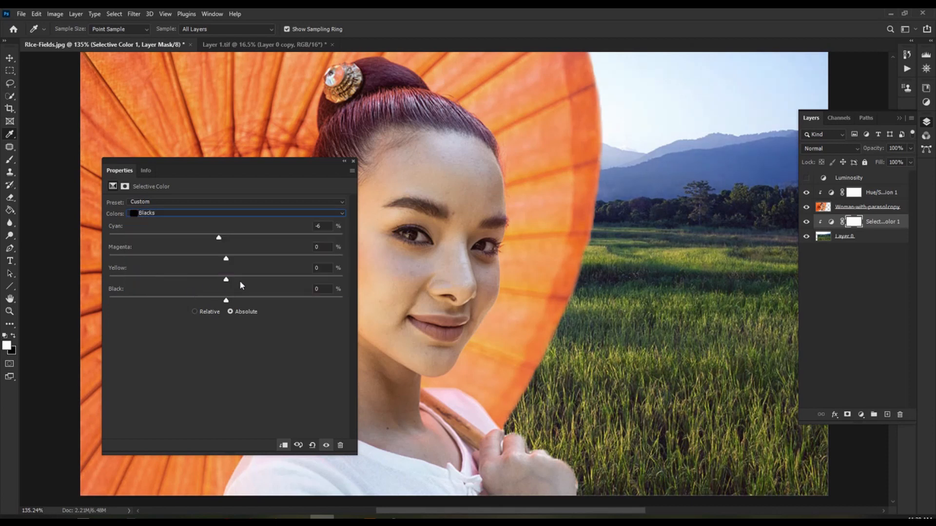
pyautogui.click(222, 215)
pyautogui.click(200, 278)
pyautogui.moveTo(225, 241); pyautogui.dragTo(225, 244)
# Step: Warm the Whites of the background with Cyan -9%, Magenta +4%, Yellow +16% and Black 0%
pyautogui.click(218, 213)
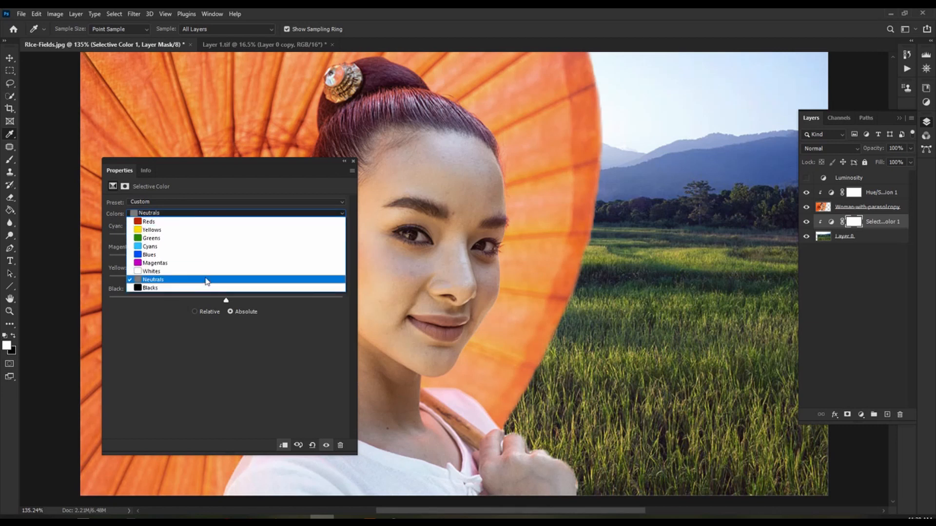
pyautogui.click(209, 272)
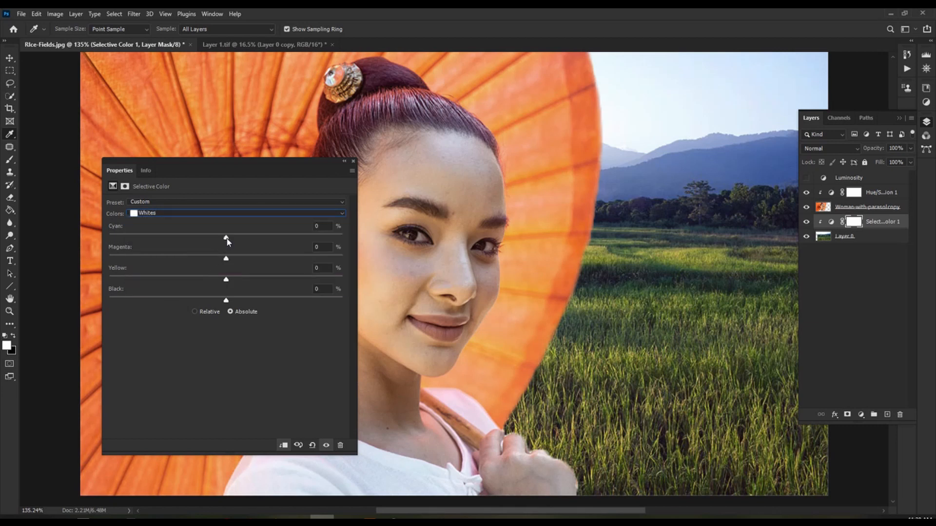
pyautogui.moveTo(226, 245); pyautogui.dragTo(242, 287)
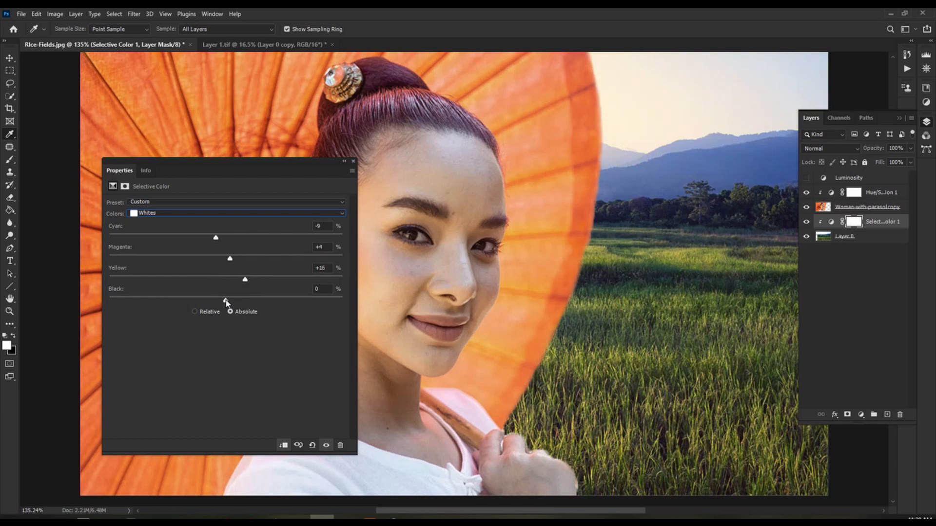
pyautogui.moveTo(226, 301); pyautogui.dragTo(228, 299)
pyautogui.click(321, 289)
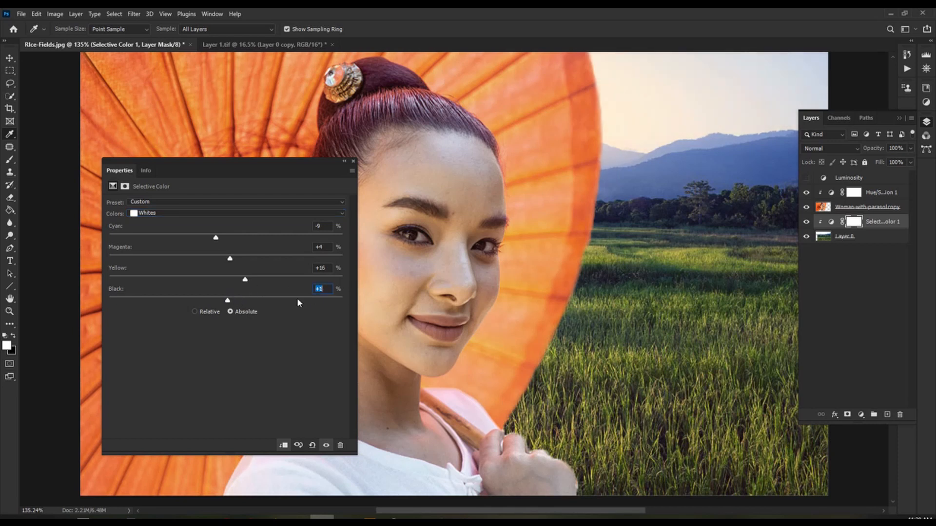
pyautogui.write('0')
# Step: Set Yellow to +10% for the Neutrals in the Selective Color adjustment
pyautogui.click(225, 214)
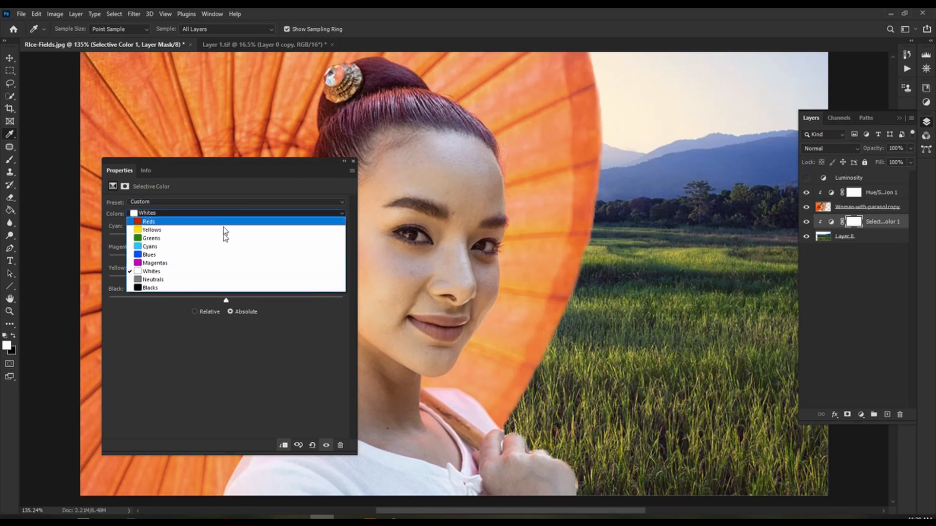
pyautogui.click(217, 281)
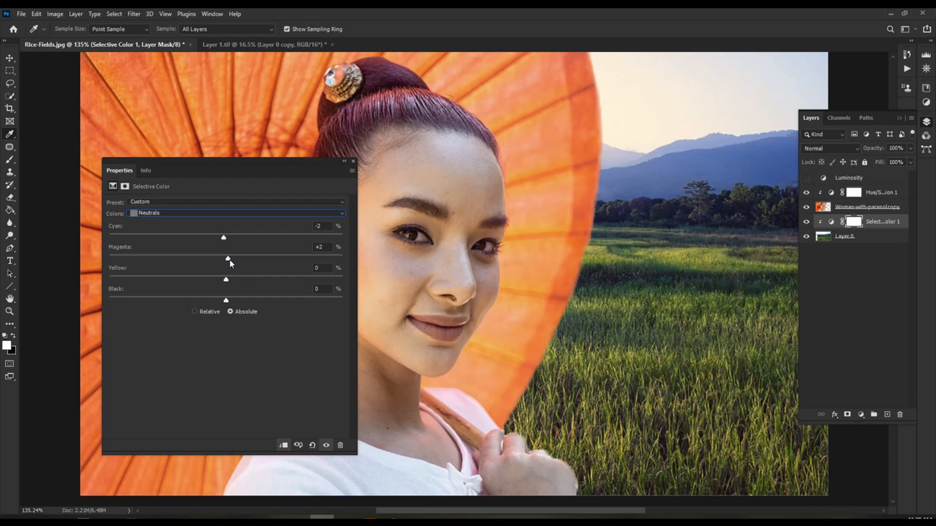
pyautogui.moveTo(226, 279)
pyautogui.mouseDown()
pyautogui.moveTo(252, 278)
pyautogui.moveTo(239, 279)
pyautogui.mouseUp()
# Step: Compare the background with and without the Selective Color adjustment, leaving it visible, and close its settings
pyautogui.click(810, 224)
pyautogui.click(806, 222)
pyautogui.click(807, 223)
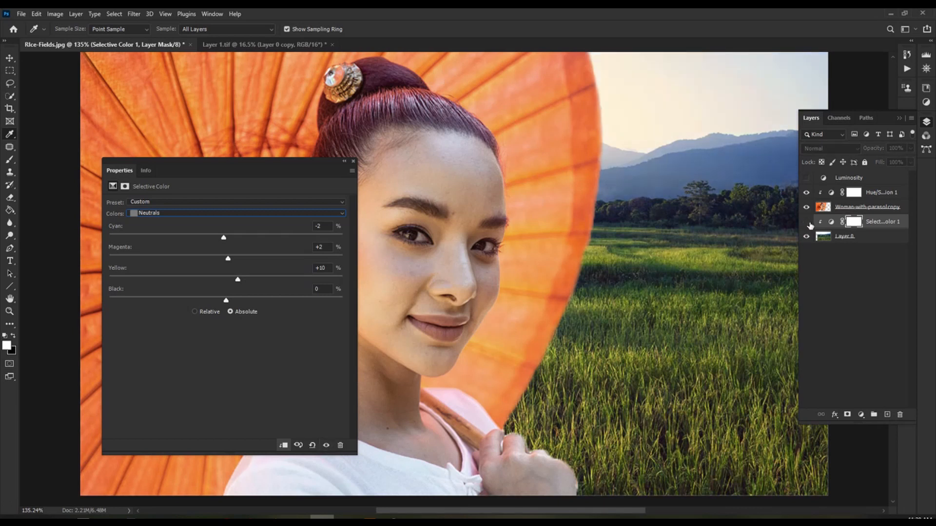
pyautogui.click(807, 223)
pyautogui.click(809, 224)
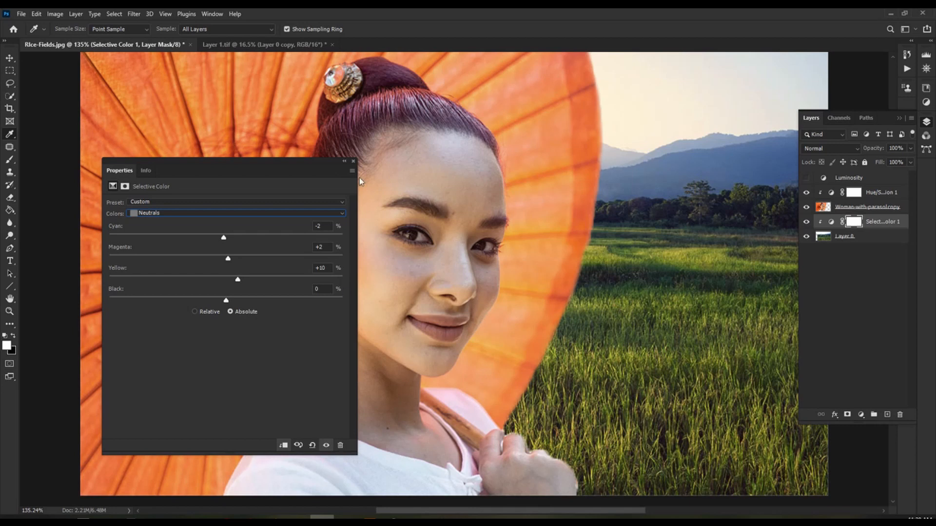
pyautogui.click(353, 161)
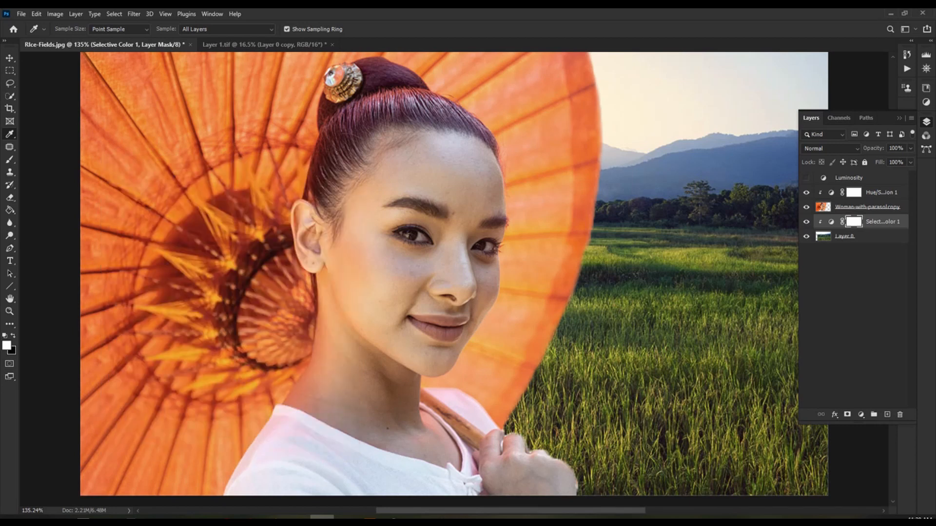
# Step: Apply a Gaussian Blur with a 4.1-pixel radius to Layer 0 and shift the layer slightly right over the transparent edge
pyautogui.click(874, 240)
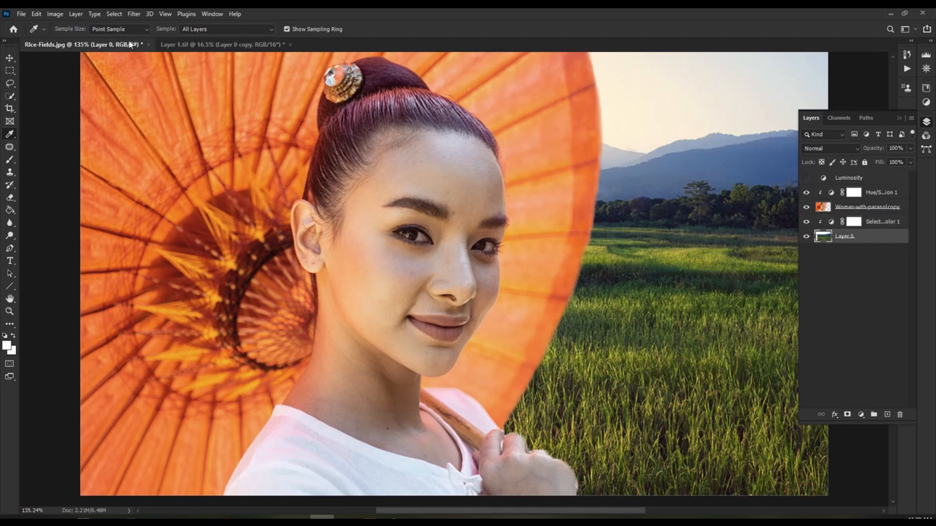
pyautogui.click(134, 13)
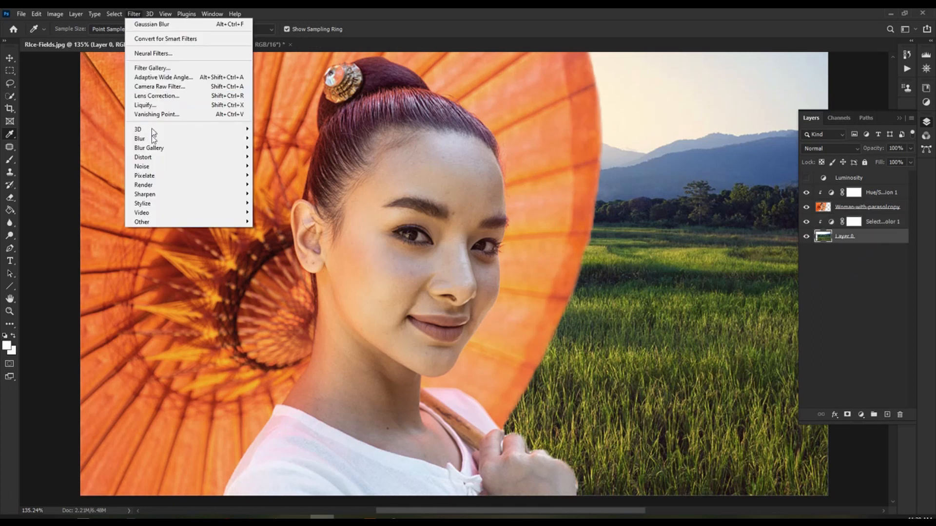
pyautogui.moveTo(155, 140)
pyautogui.click(276, 176)
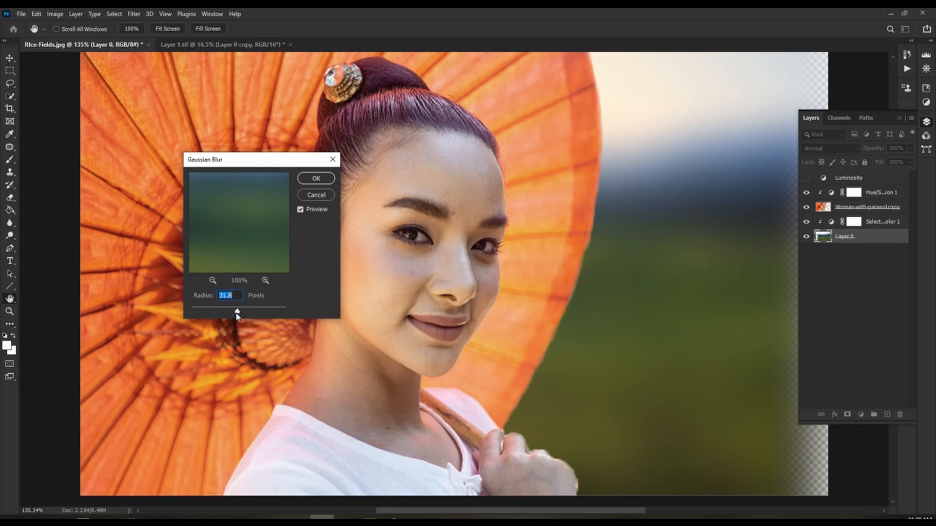
pyautogui.moveTo(238, 317); pyautogui.dragTo(221, 315)
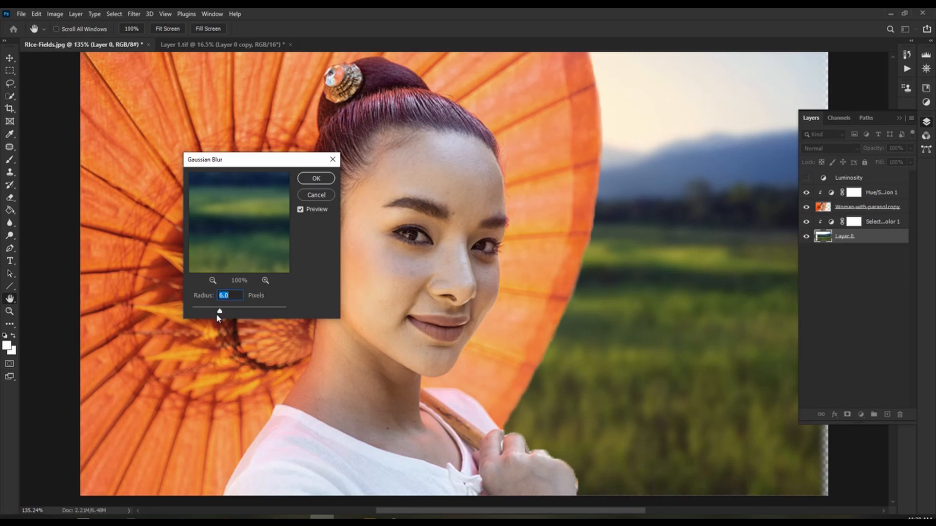
pyautogui.moveTo(217, 316); pyautogui.dragTo(213, 314)
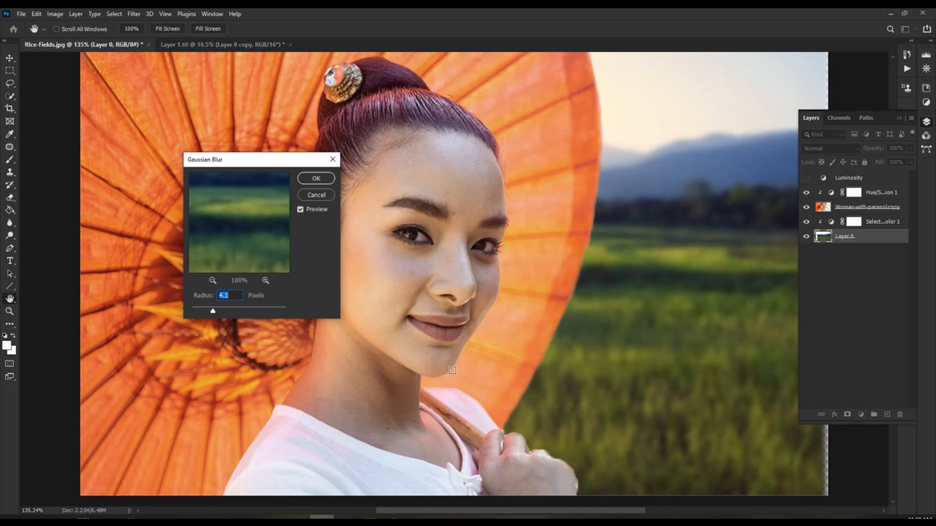
pyautogui.click(316, 179)
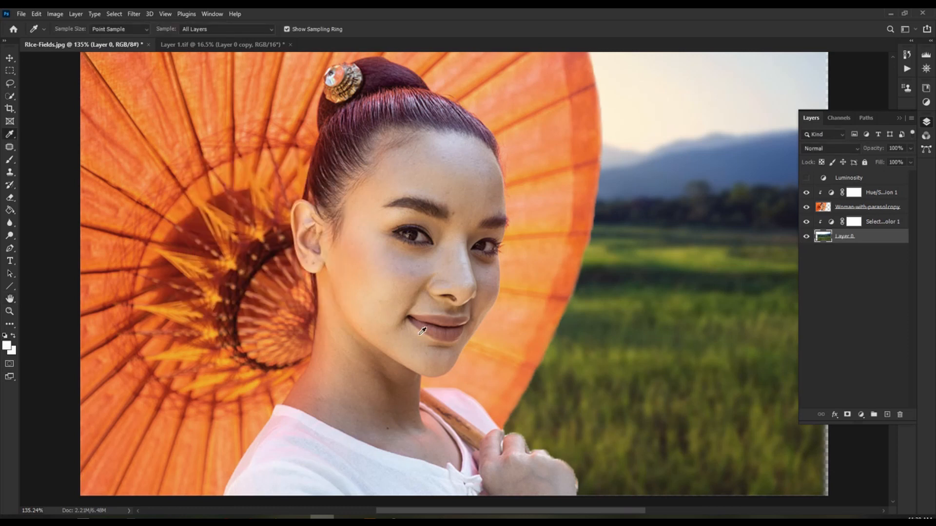
pyautogui.press('v')
pyautogui.moveTo(628, 413); pyautogui.dragTo(646, 415)
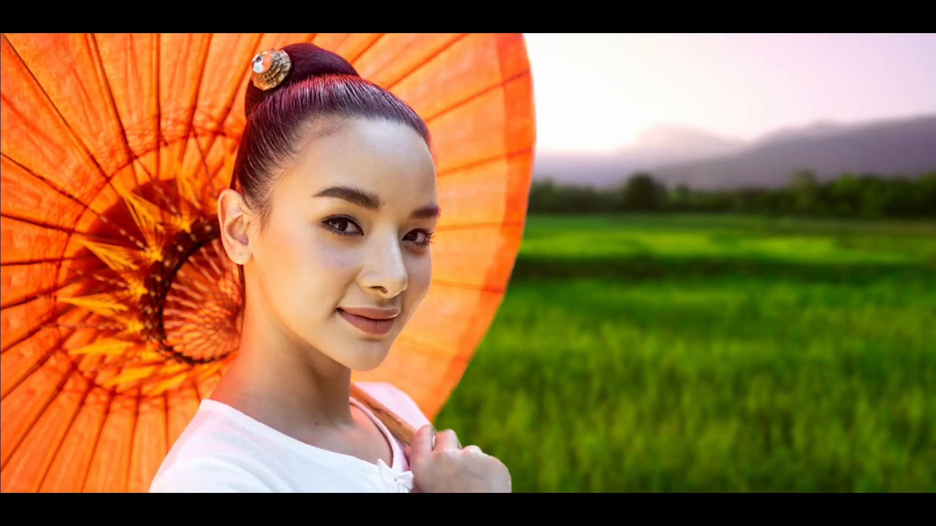